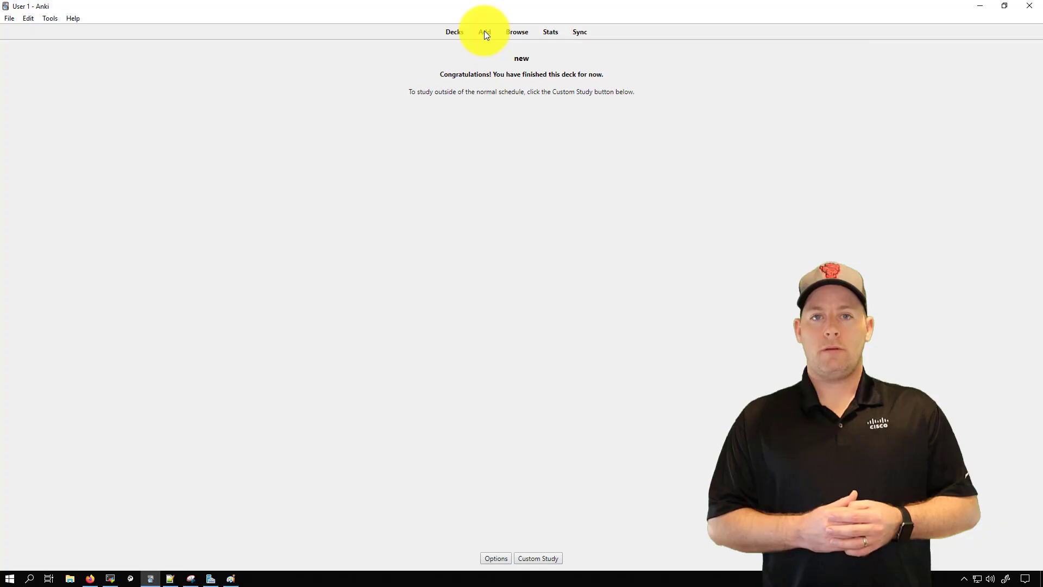
- Add a new card with an audio recording and the pasted network diagram in its answer
click(484, 32)
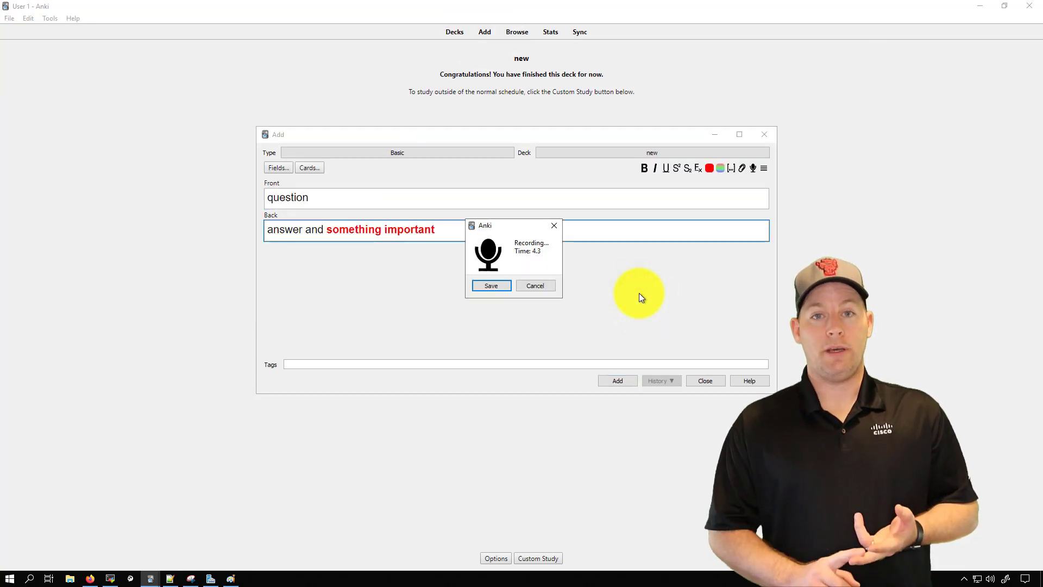
key(Return)
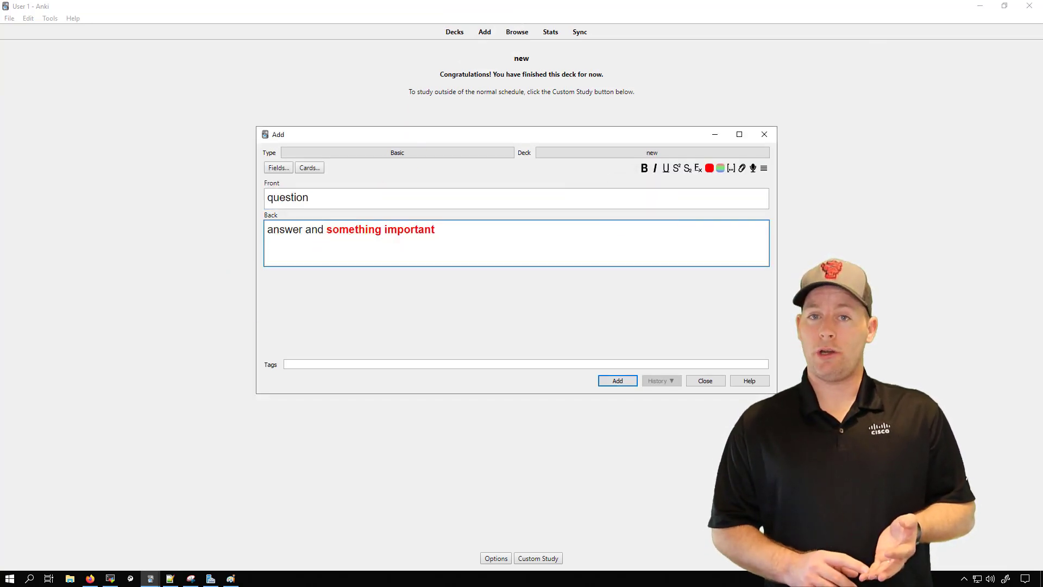
key(ctrl+v)
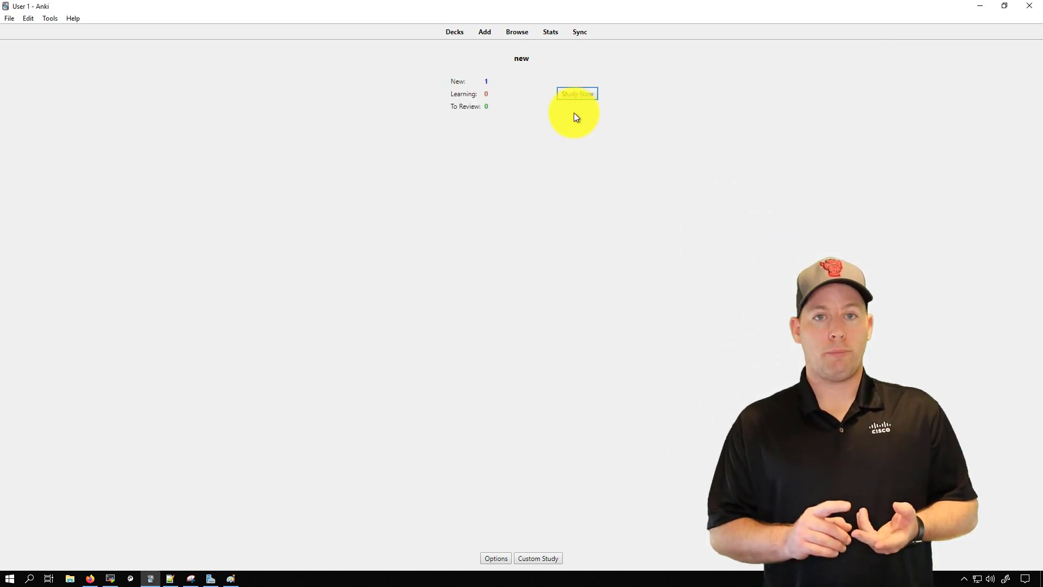
- Study the deck 'new', highlight the word 'question', and reveal the card's answer
click(571, 92)
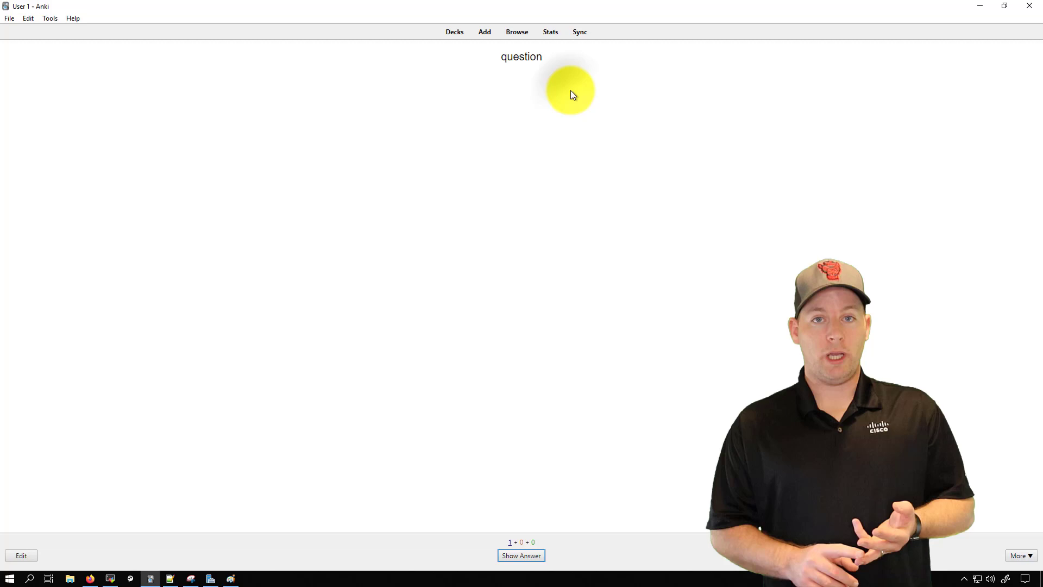
drag(570, 93, 481, 65)
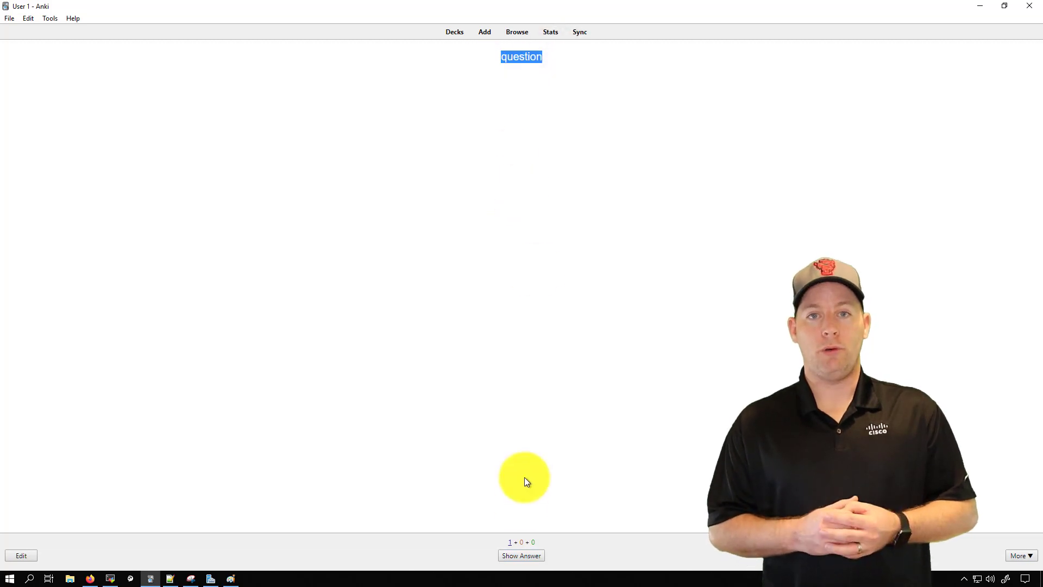
click(525, 555)
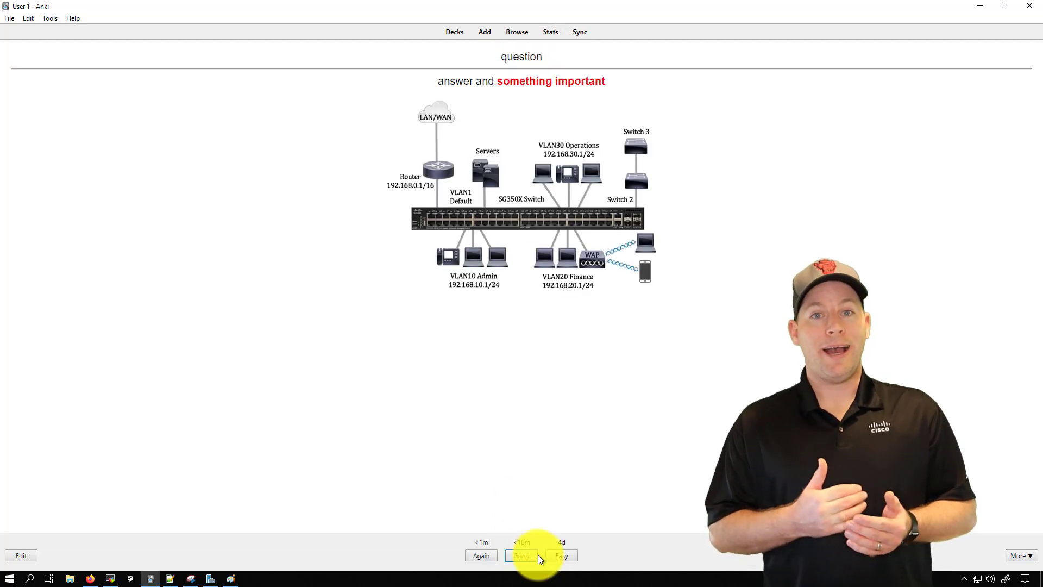
- Rate the card Easy to finish, then log in to AnkiWeb and search shared decks for 'ccna'
click(555, 555)
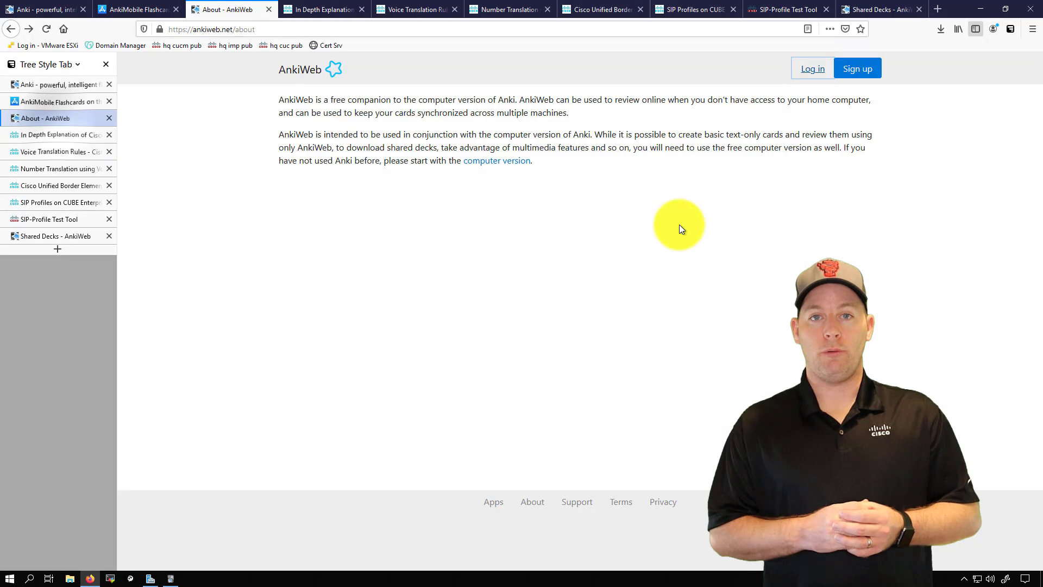
click(815, 66)
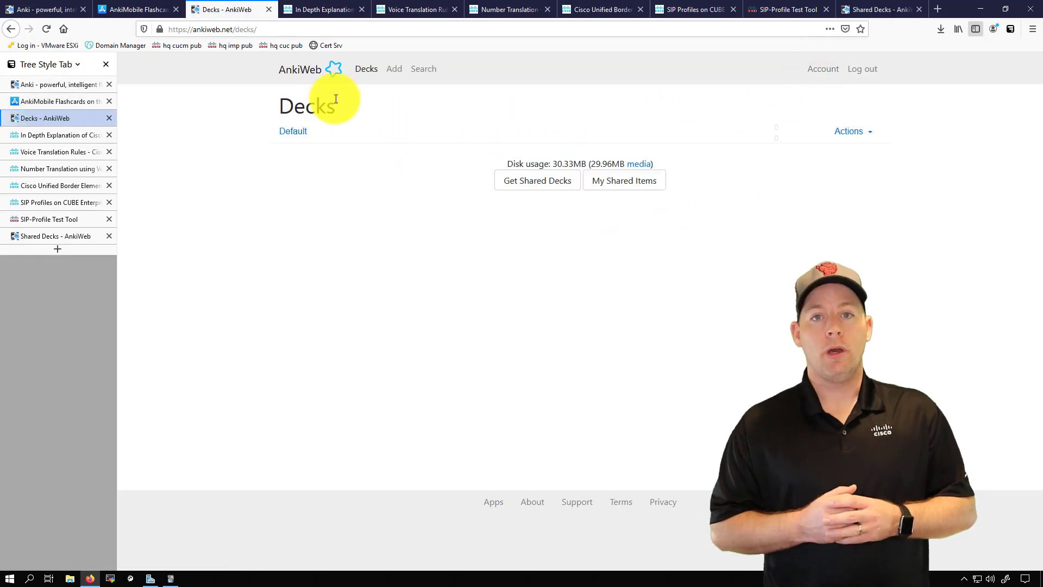
click(543, 183)
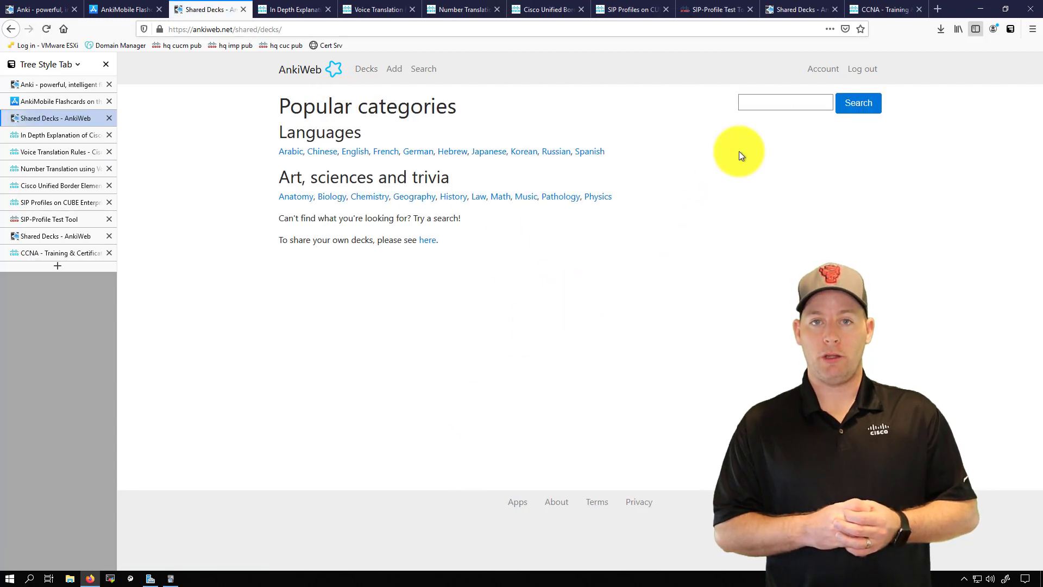
click(787, 103)
text(ccna)
key(Return)
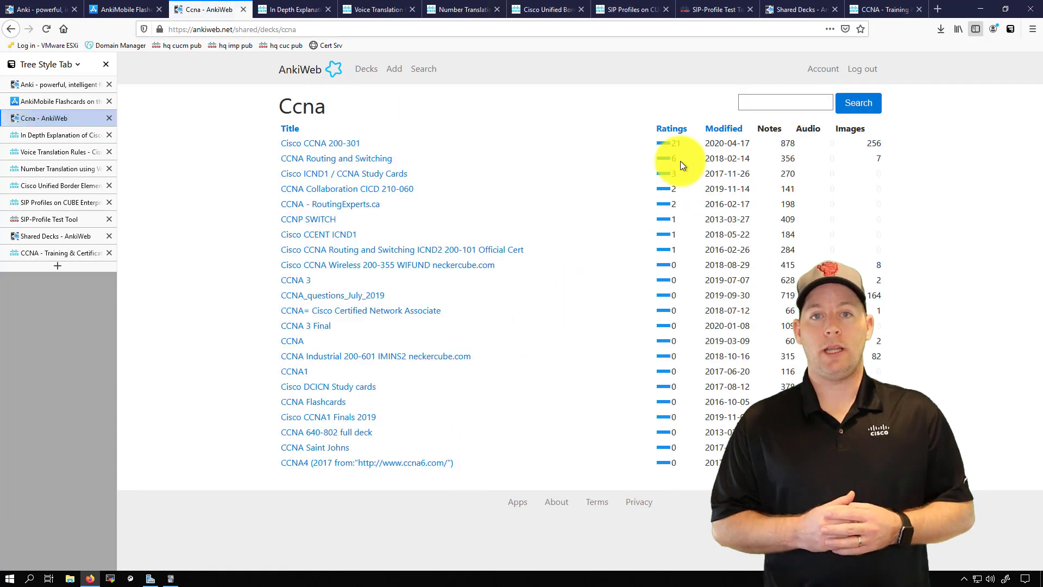
- Highlight the top result's title Cisco CCNA 200-301, date 2020-04-17, 878 notes and 256 images
drag(364, 146, 279, 149)
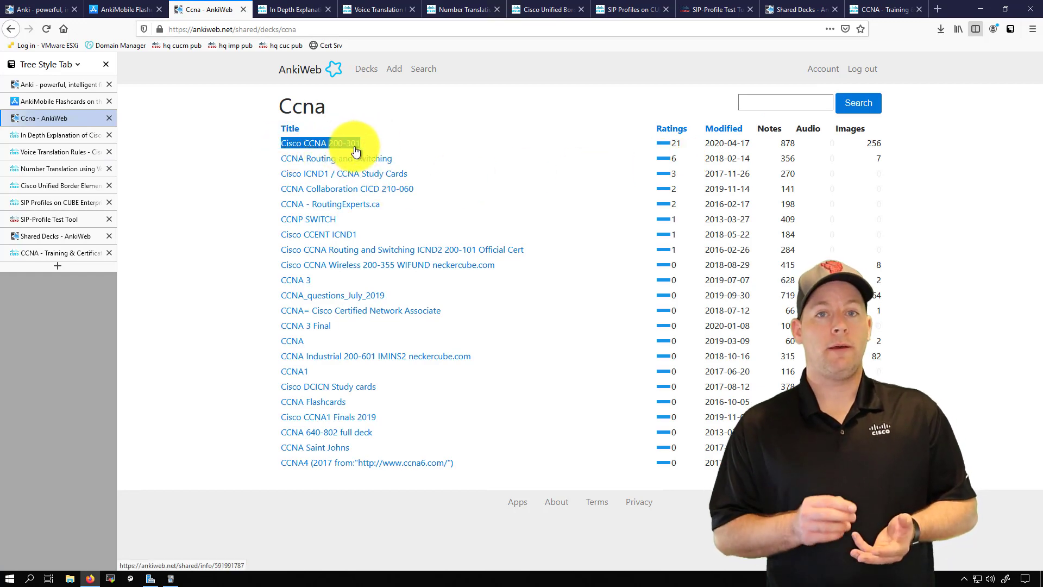
drag(752, 142, 704, 143)
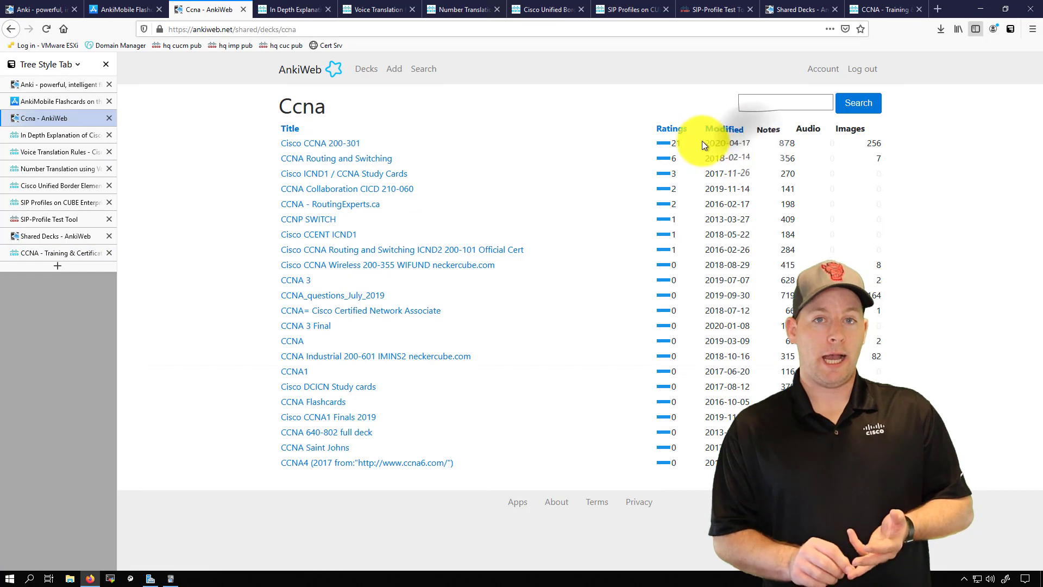
drag(798, 143, 781, 142)
drag(889, 144, 866, 142)
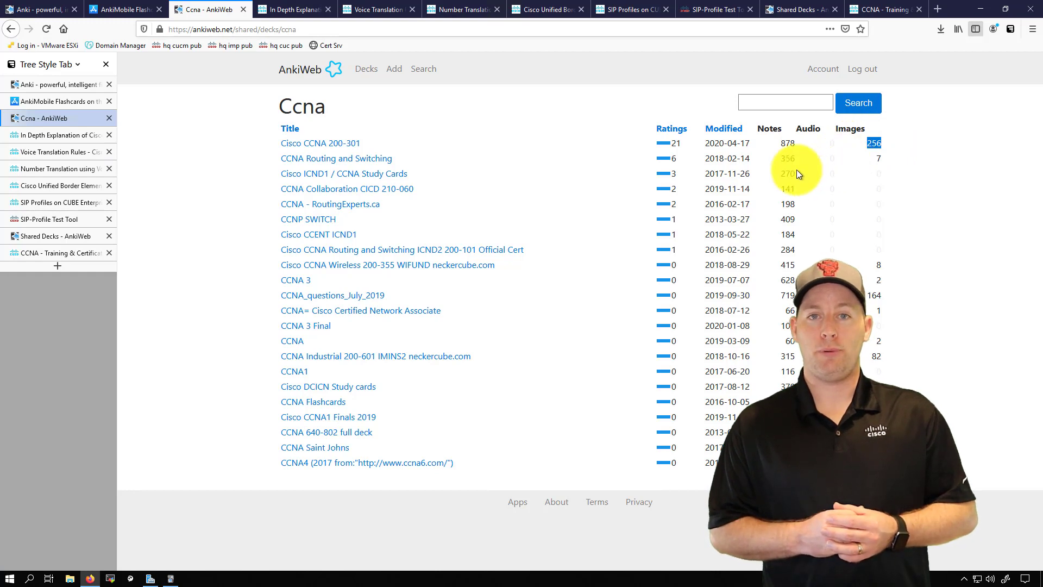
double_click(788, 143)
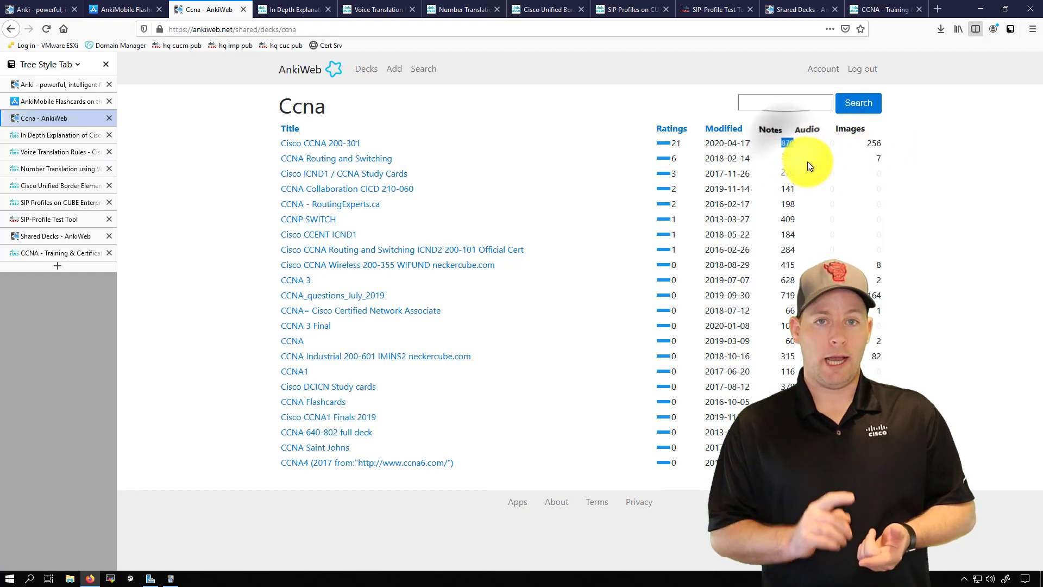
click(672, 143)
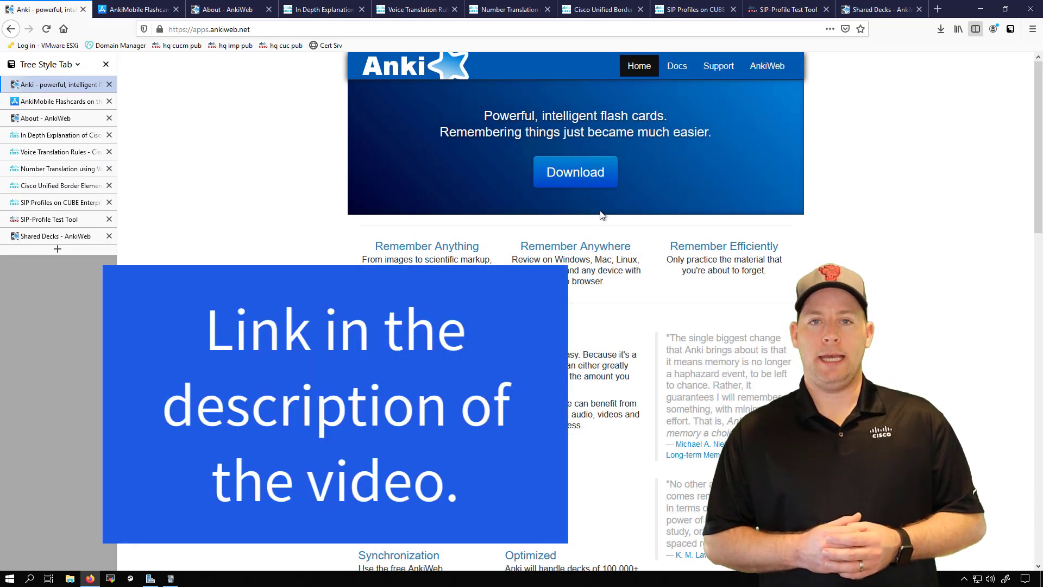
- Jump to the Download section of the Anki homepage at apps.ankiweb.net
click(575, 173)
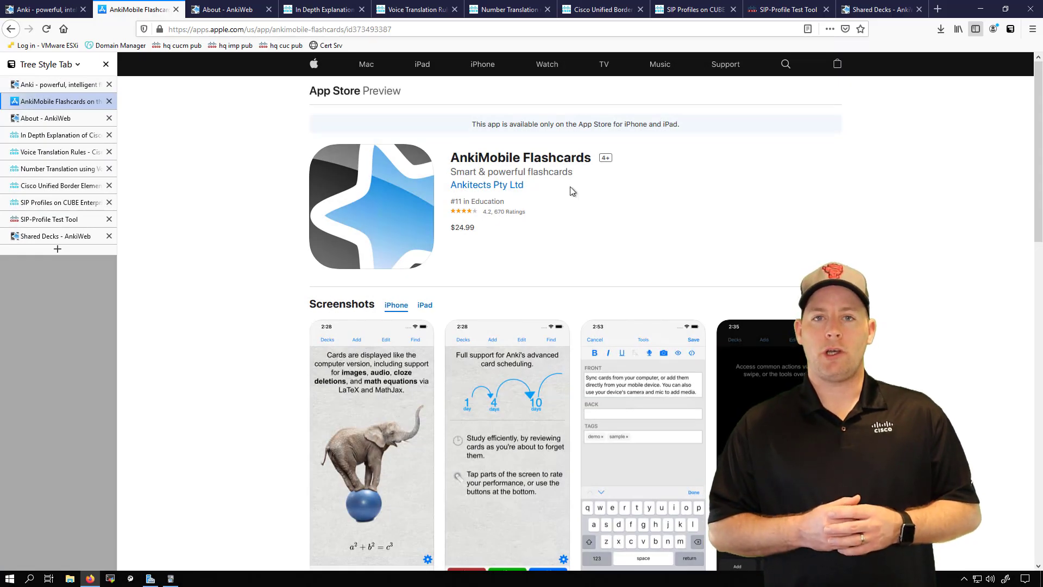
- Highlight the $24.99 AnkiMobile price on the App Store preview page
triple_click(449, 228)
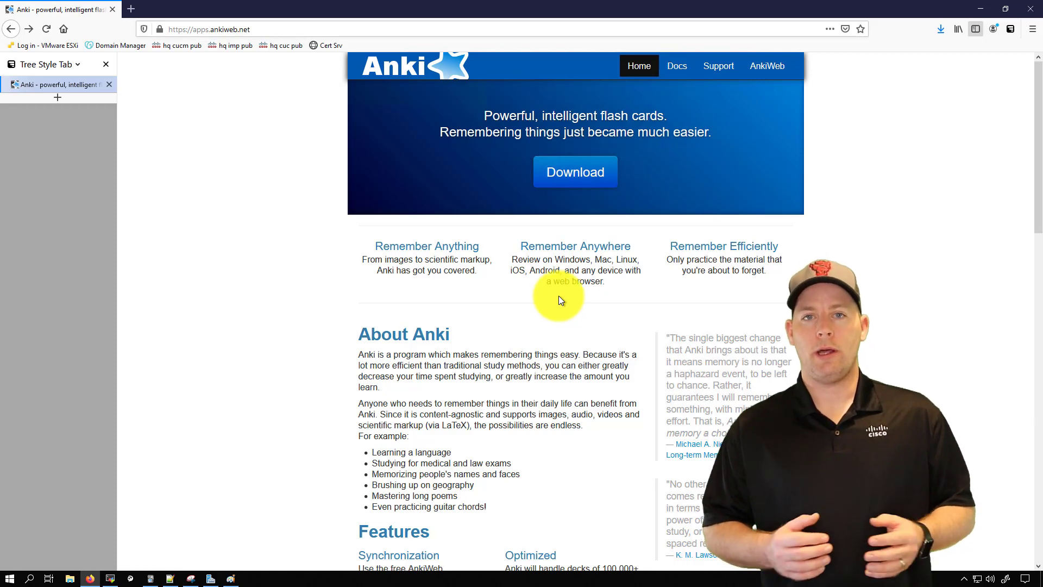
- Open the AnkiWeb about page and then its account sign-up page
click(762, 67)
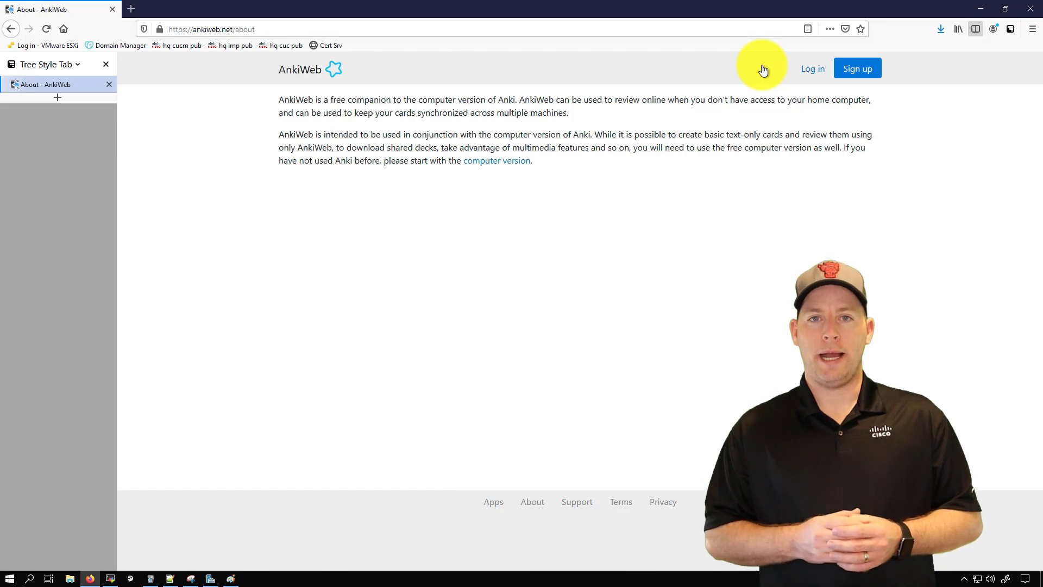
click(863, 68)
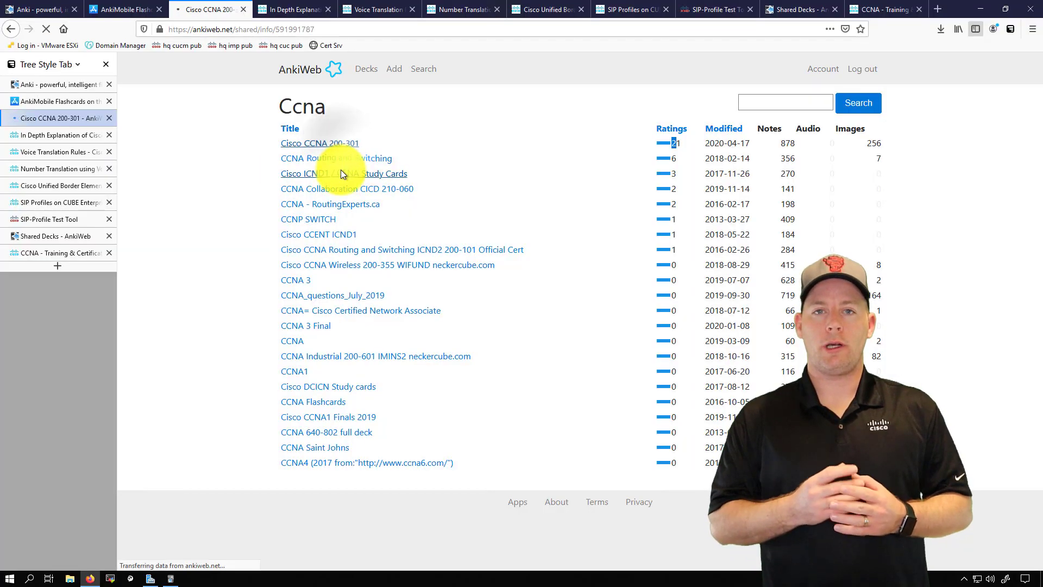
- Download the Cisco CCNA 200-301 deck from its info page and import the .apkg into Anki
click(326, 143)
scroll(647, 266, down, 10)
scroll(632, 269, down, 20)
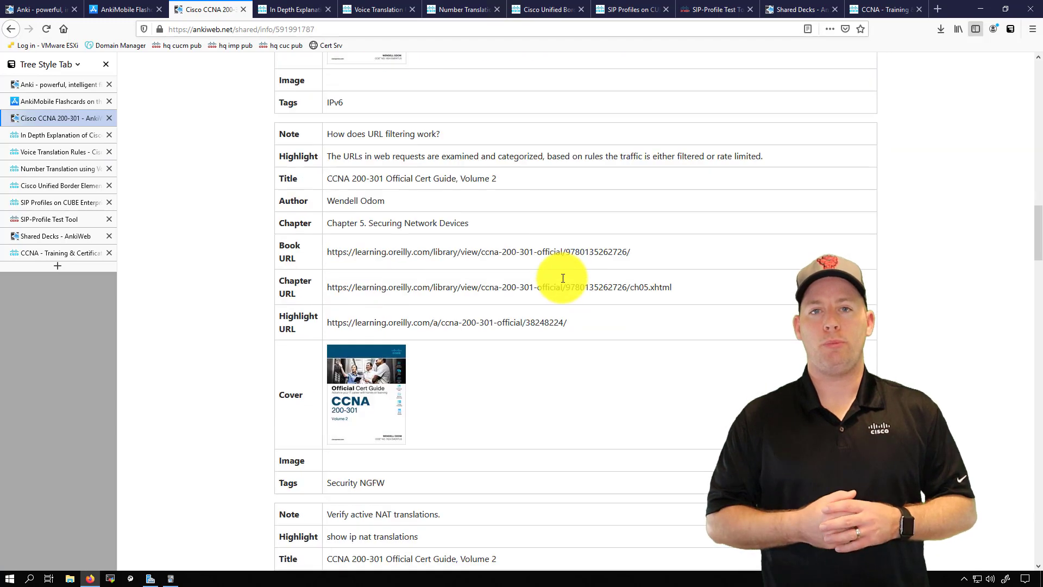
click(315, 190)
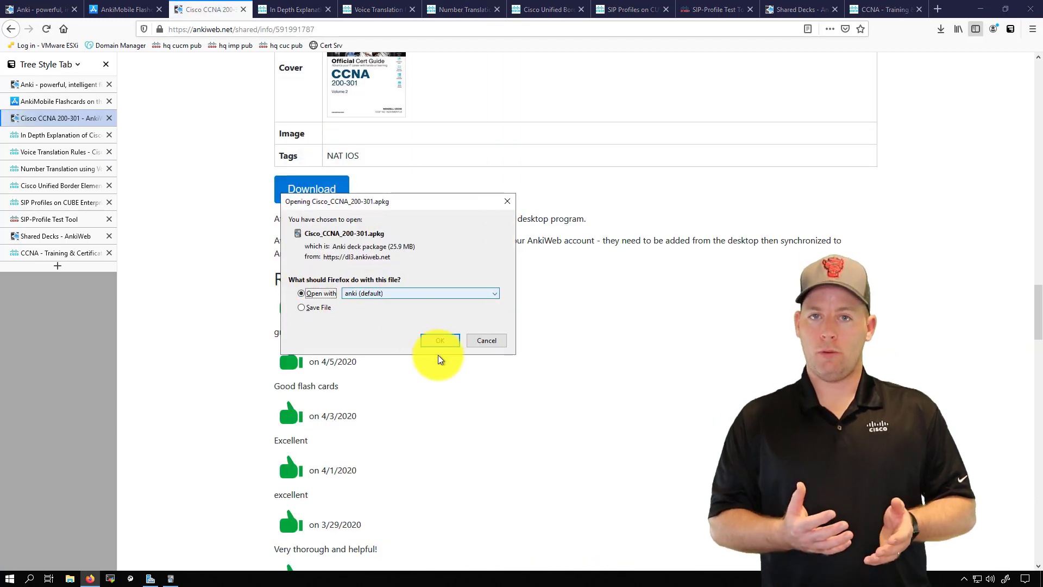
click(443, 341)
click(624, 379)
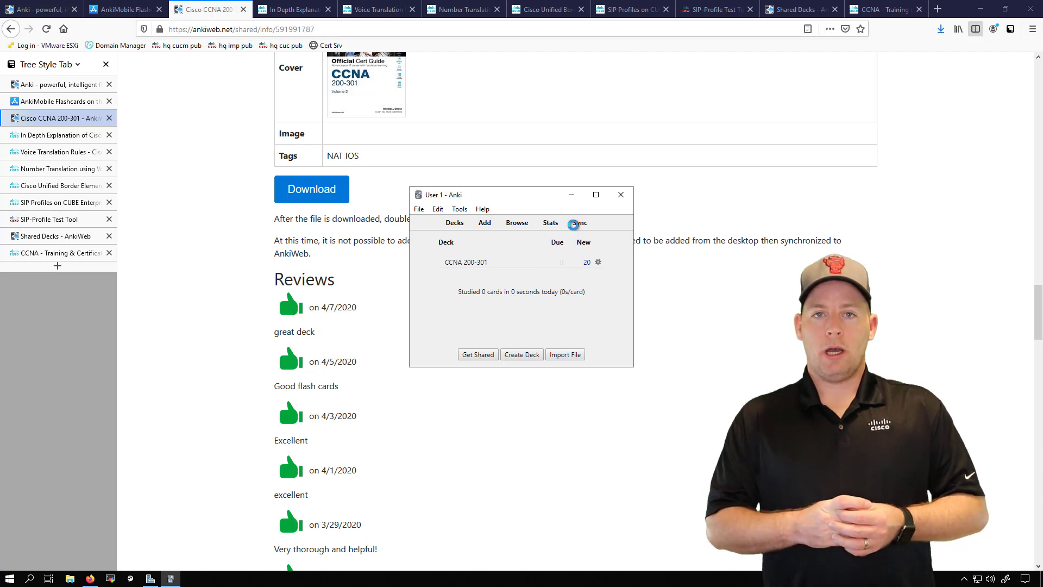
- Upload the collection to AnkiWeb, overwriting it, and bring up the CCNA 200-301 deck options
click(579, 223)
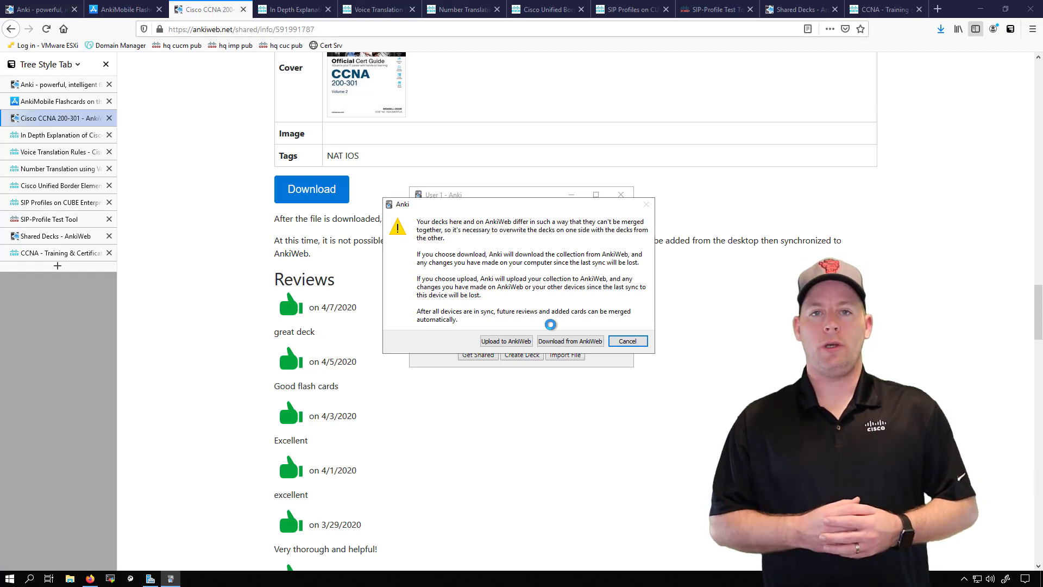
click(511, 341)
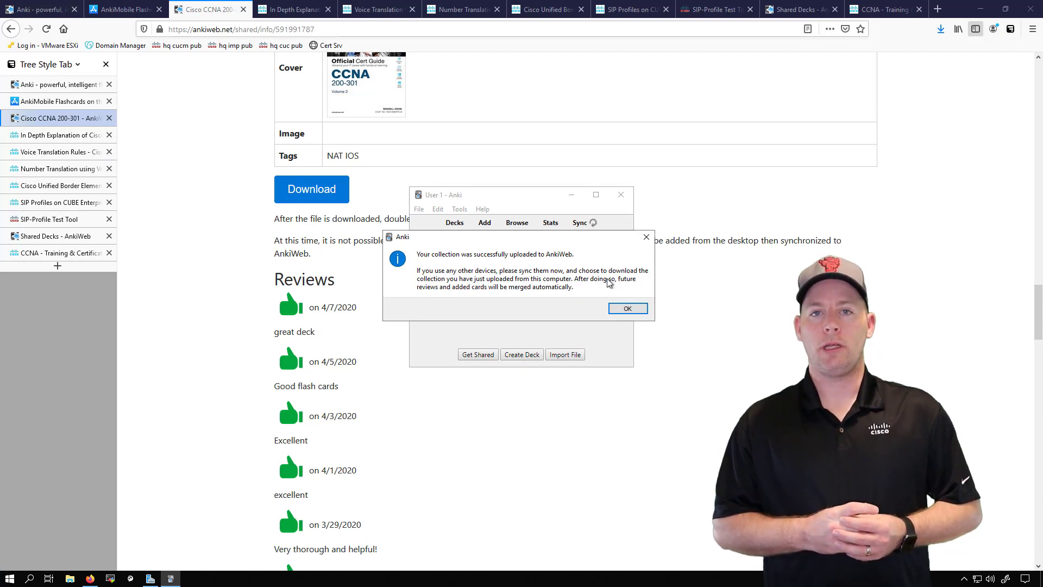
click(625, 308)
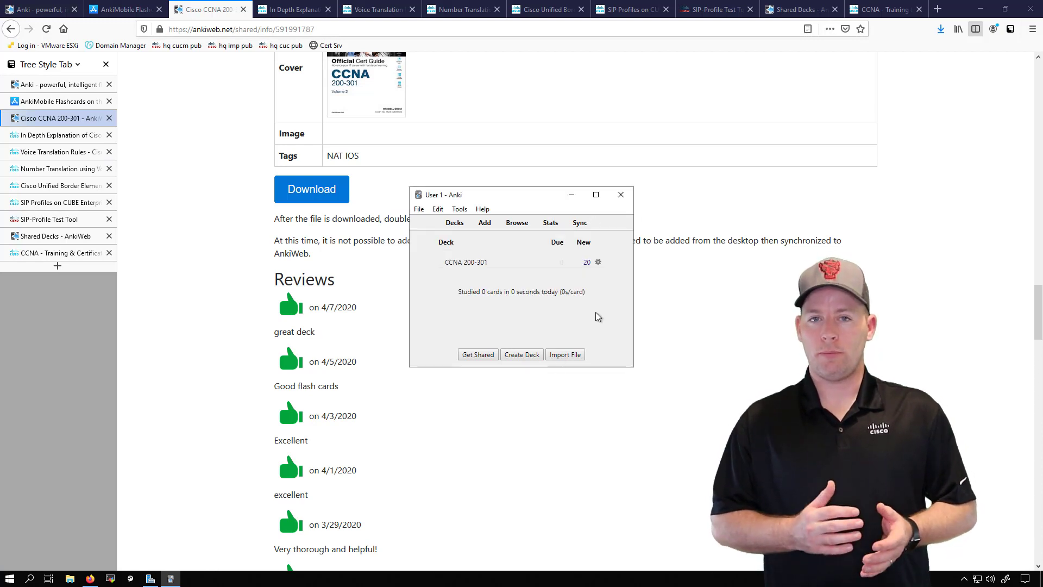
click(598, 263)
click(629, 281)
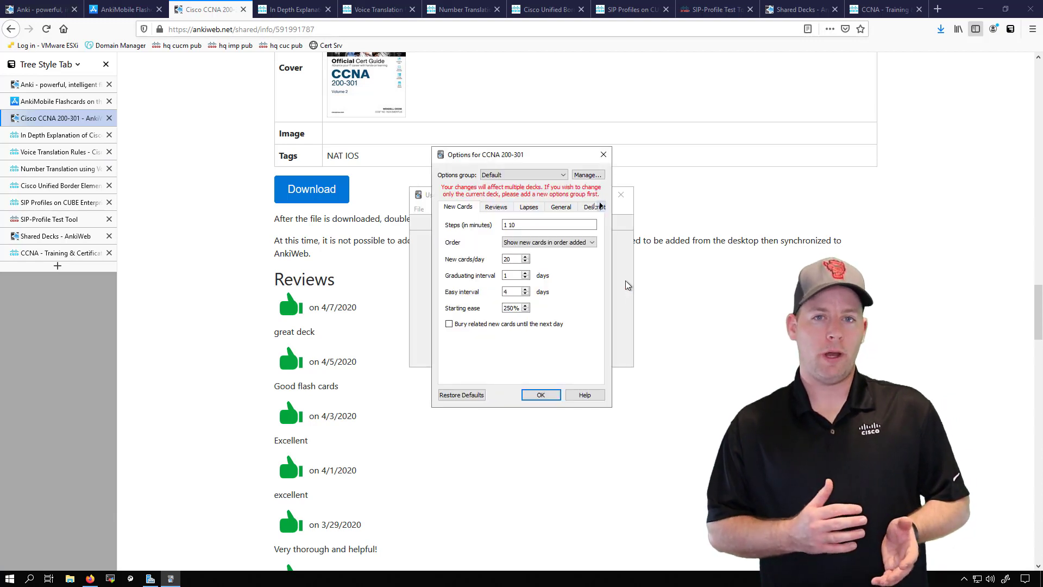
- Replace the New cards/day value of 20 with 5
double_click(513, 259)
text(5)
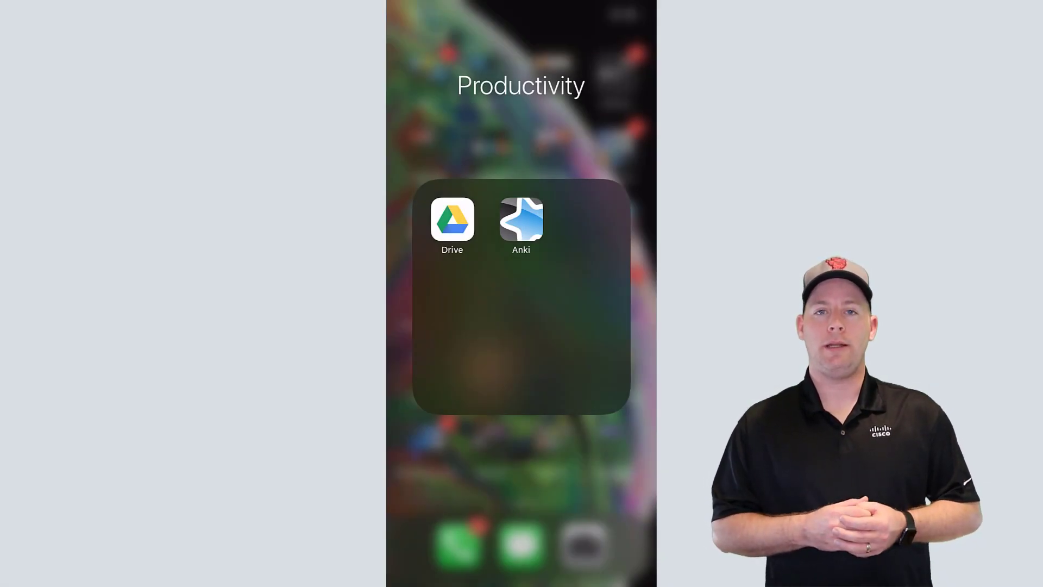
- Launch Anki on the iPhone, sync, and download the AnkiWeb collection over the phone's decks
click(522, 219)
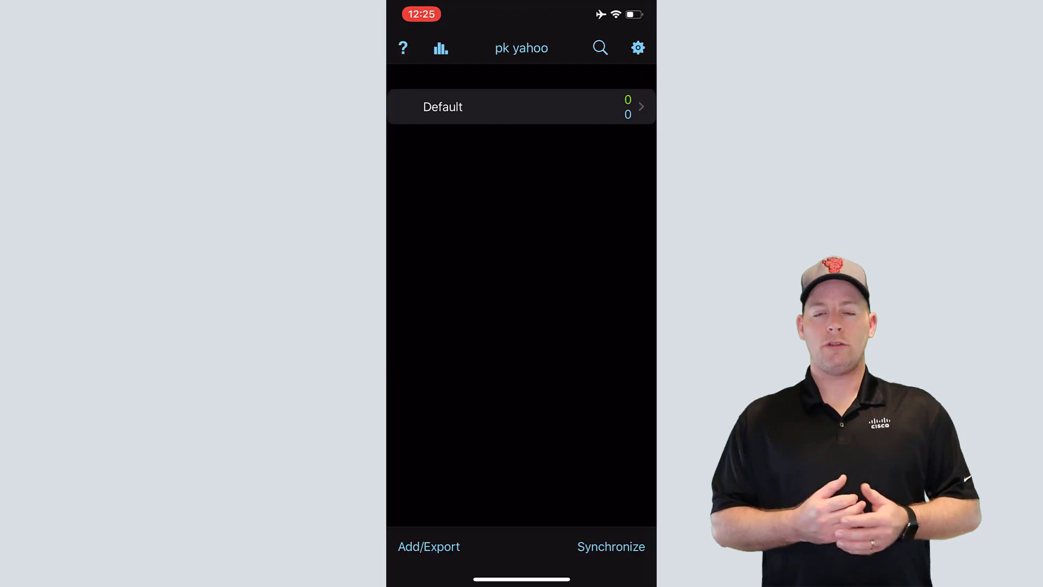
click(611, 546)
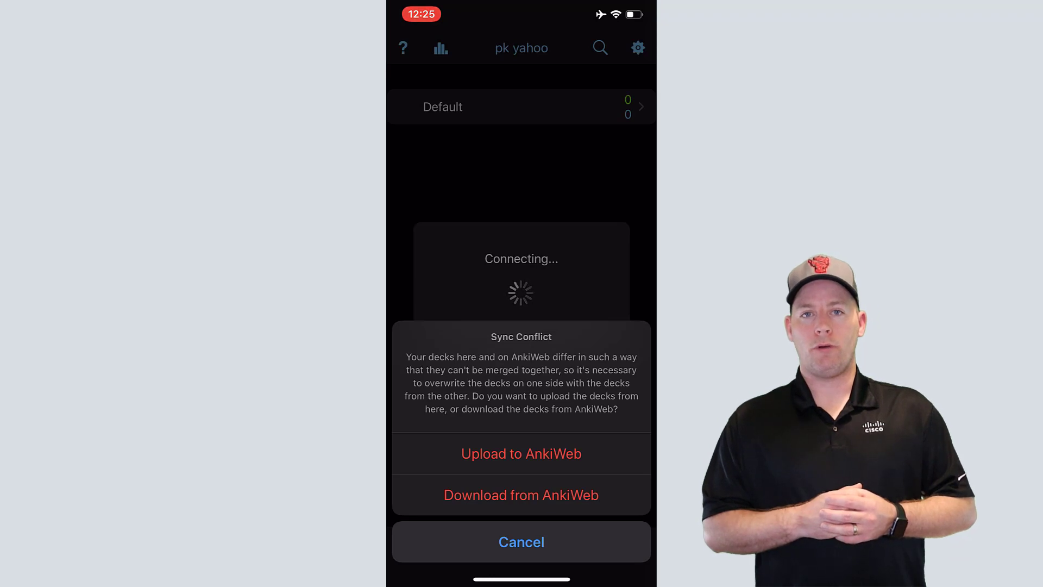
click(521, 495)
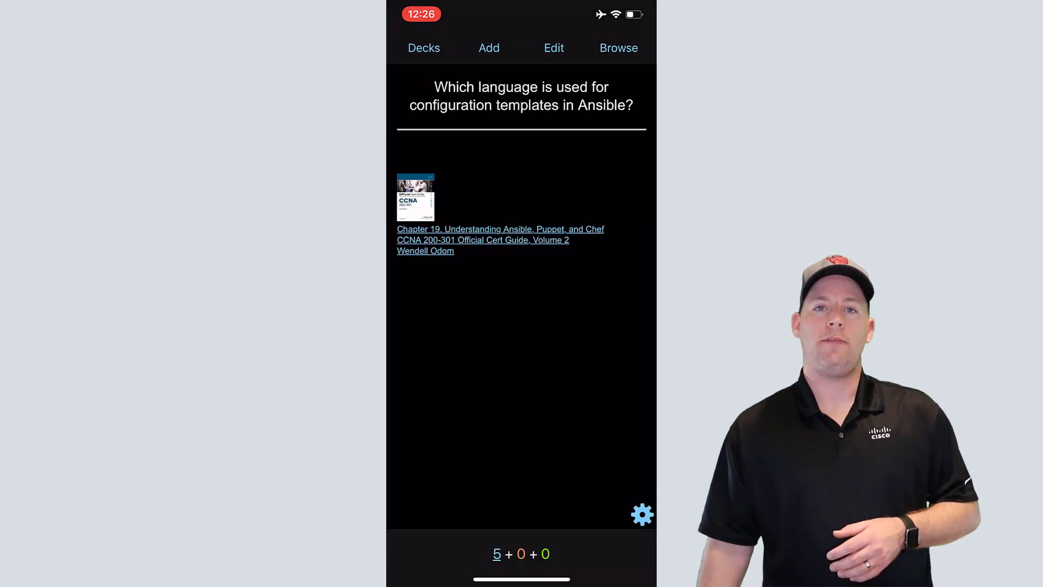
- Reveal the answer to the Ansible templating card
click(521, 353)
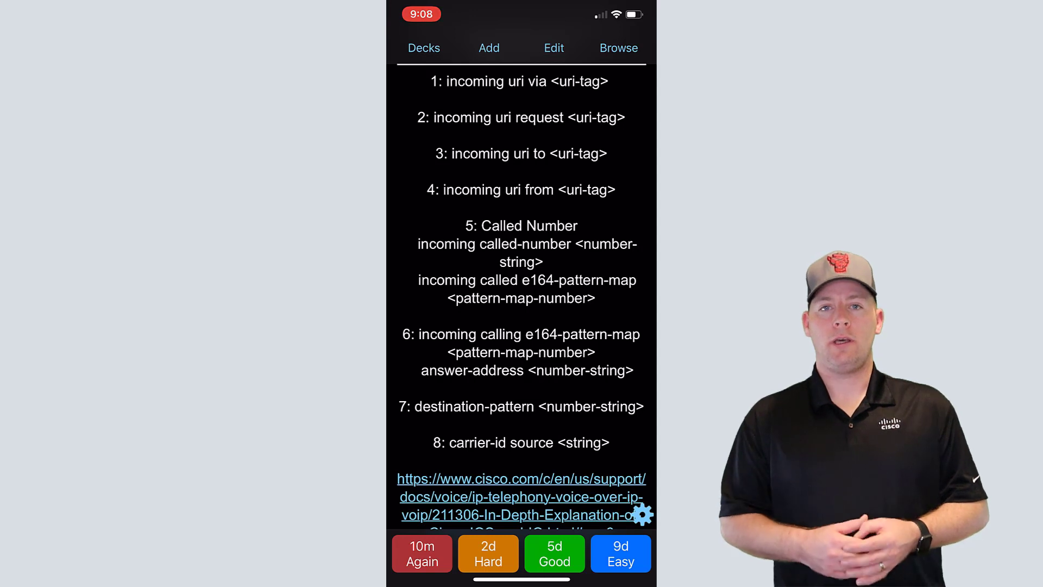
- Review and grade the SIP Last 4, H323 3rd, SIP 5th and H323 4th preference cards
click(555, 553)
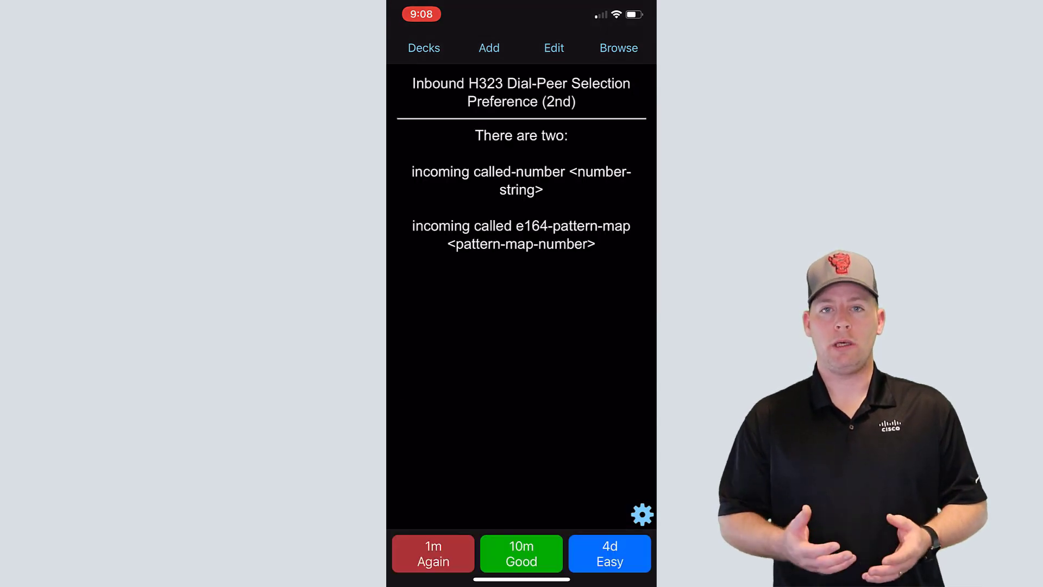
click(522, 553)
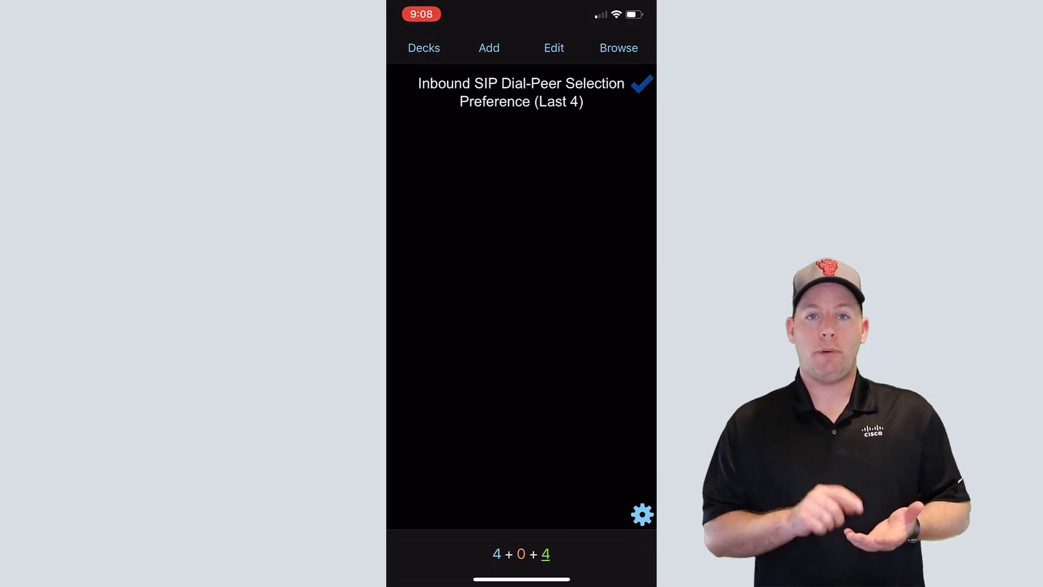
click(522, 553)
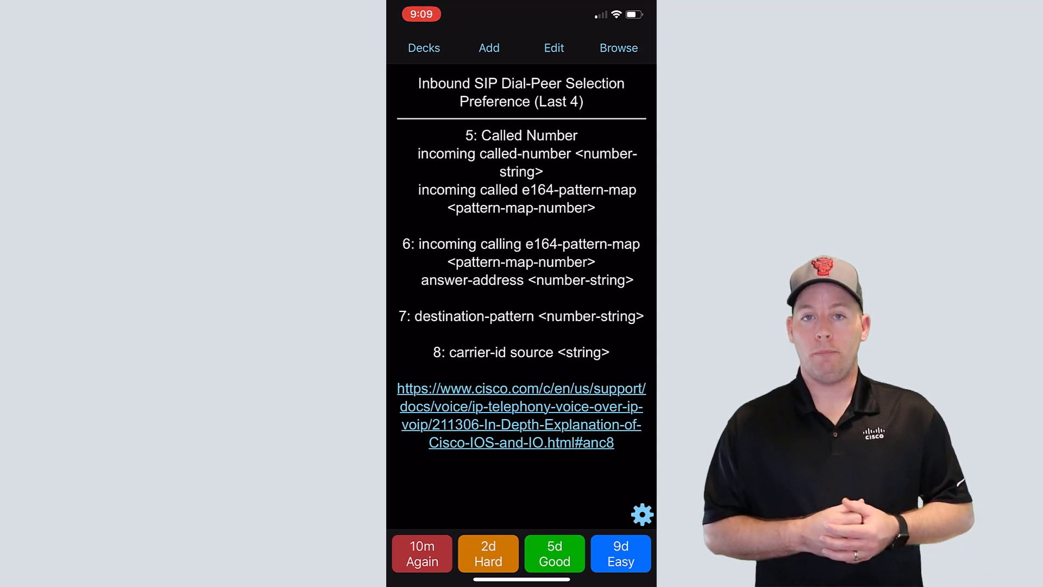
click(555, 553)
click(522, 553)
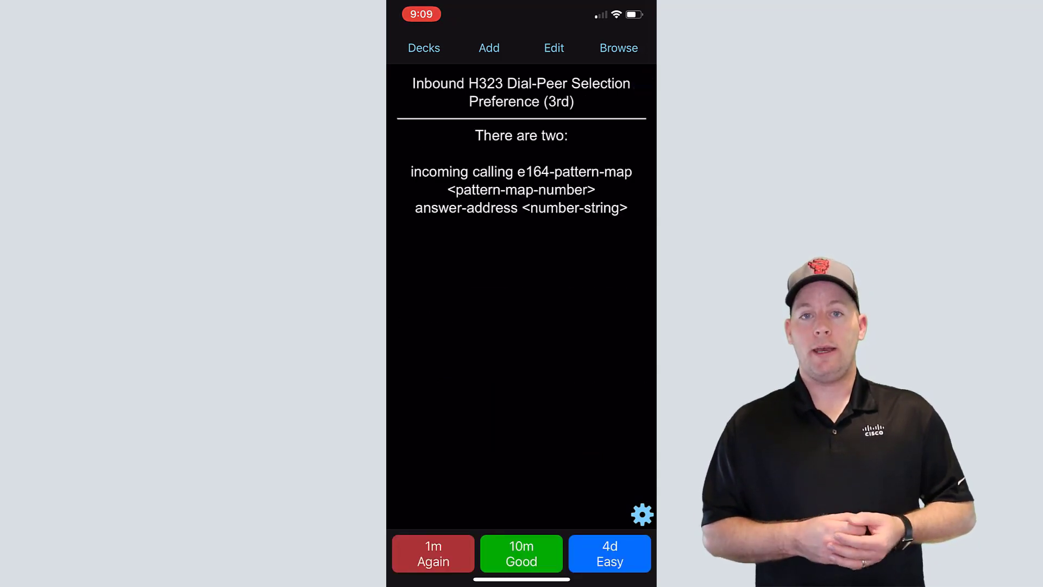
click(610, 553)
click(521, 554)
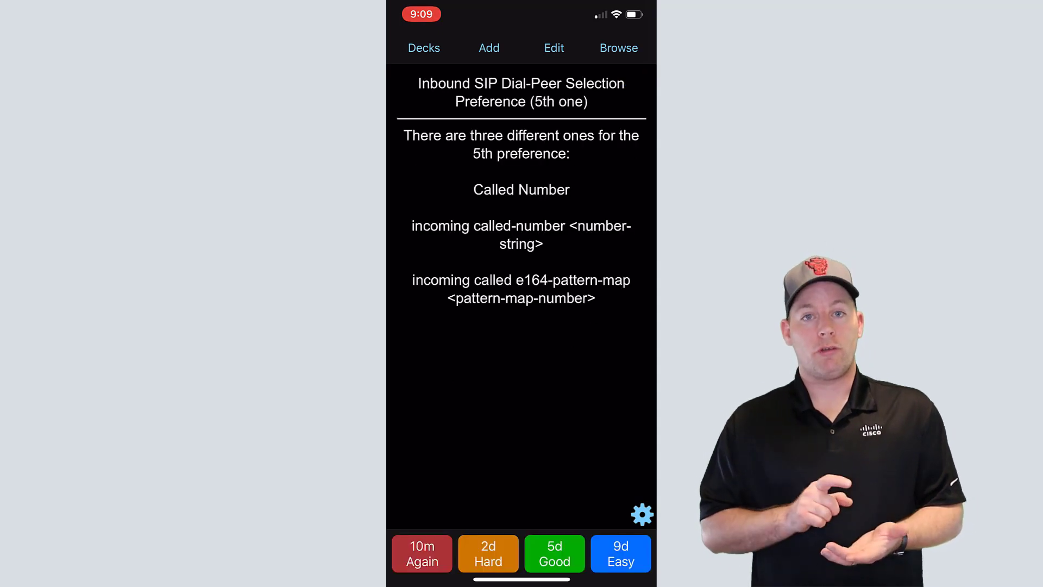
click(622, 553)
click(521, 553)
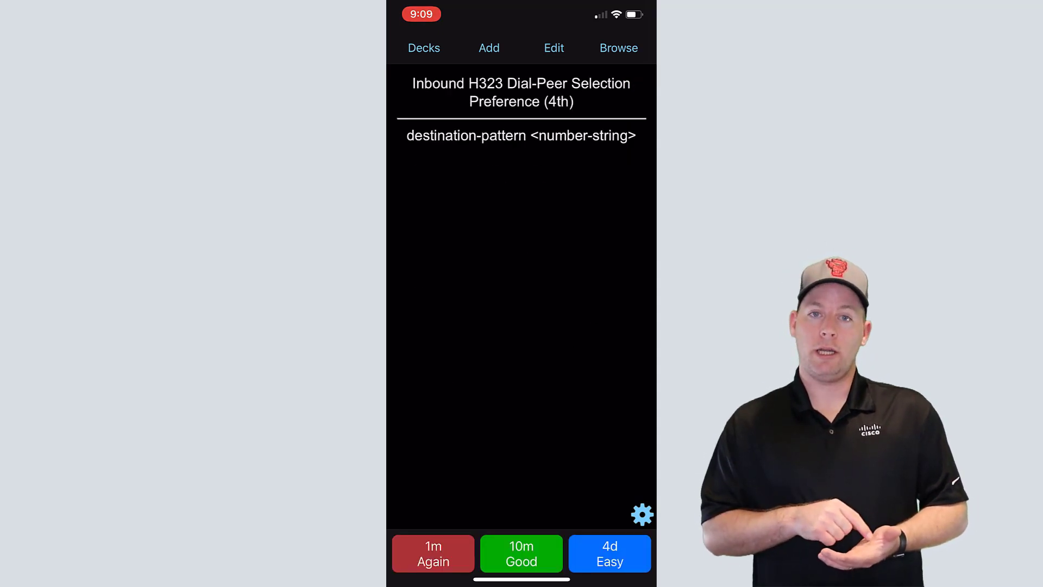
click(610, 553)
- Grade the H.323 RAS call setup, H323 5th preference, SIP First 4 and Enbloc POTS cards to finish the deck
click(522, 553)
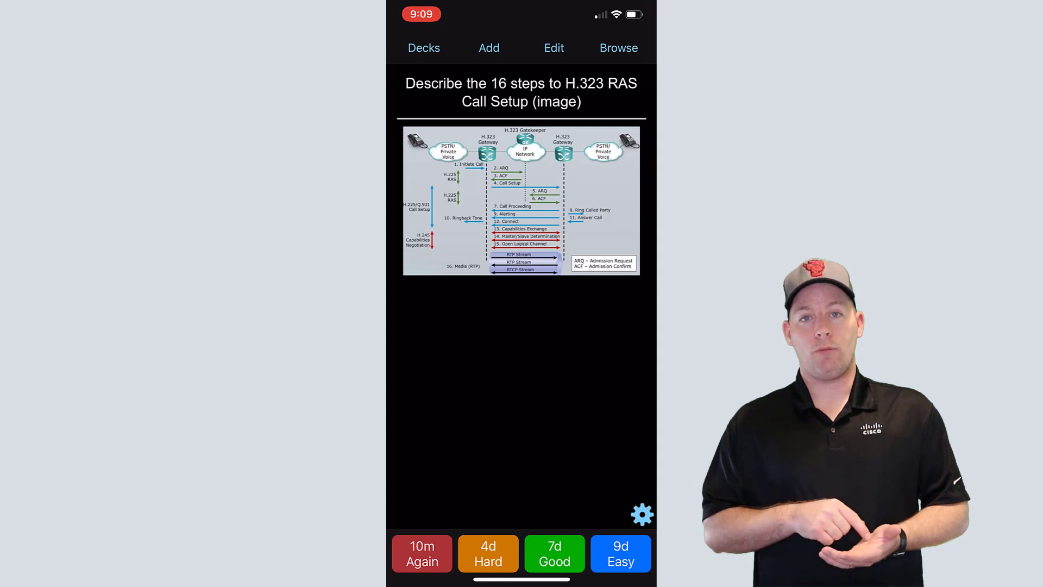
click(621, 554)
click(522, 553)
click(610, 553)
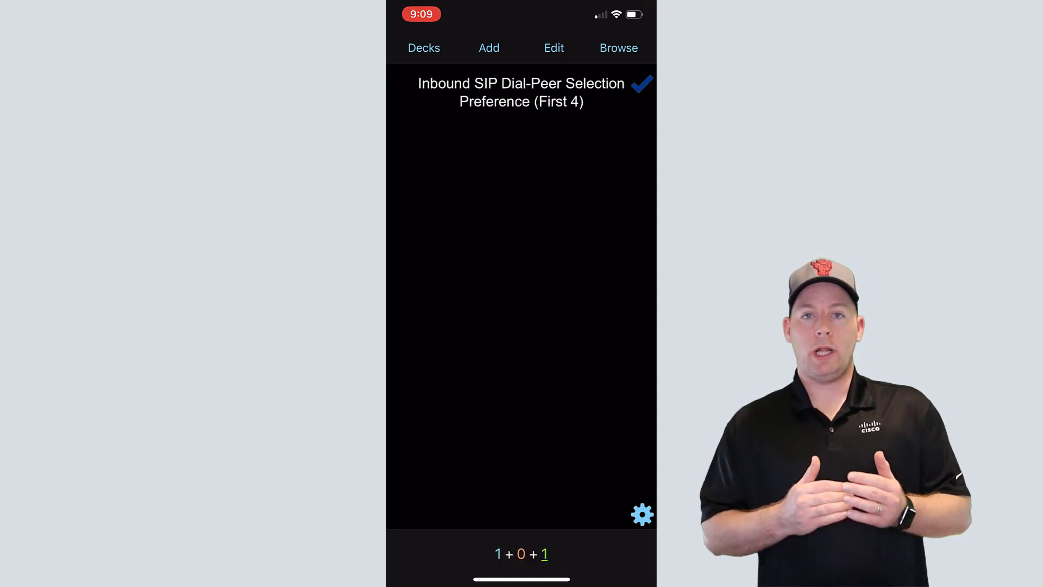
click(522, 553)
click(621, 553)
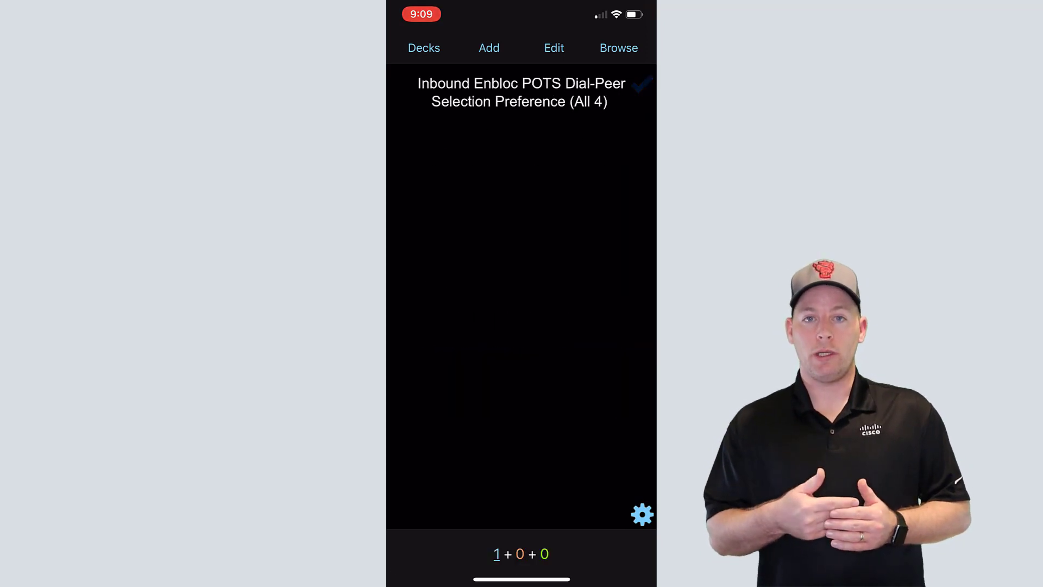
click(522, 553)
click(521, 553)
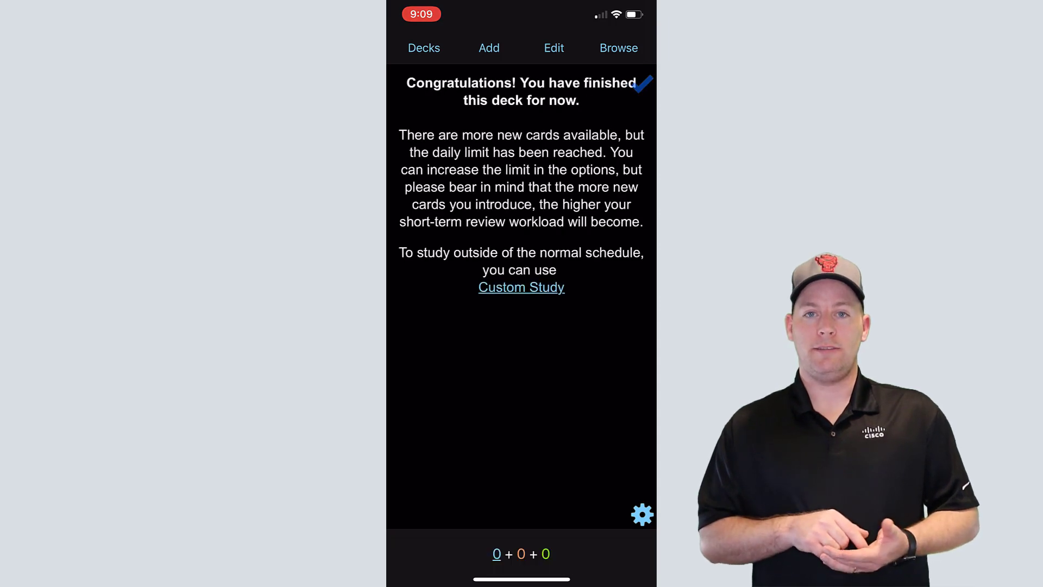